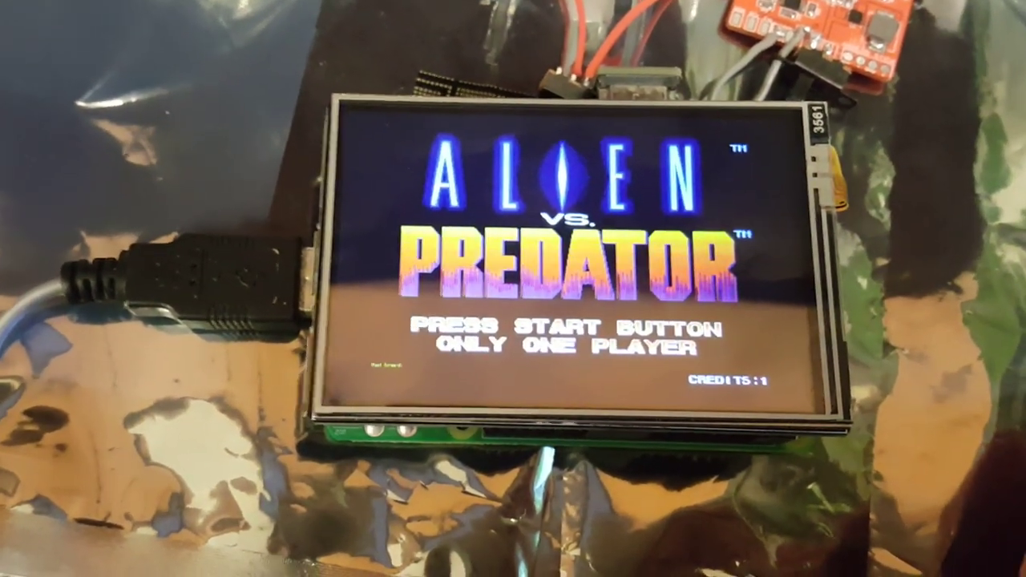
pyautogui.press('5')
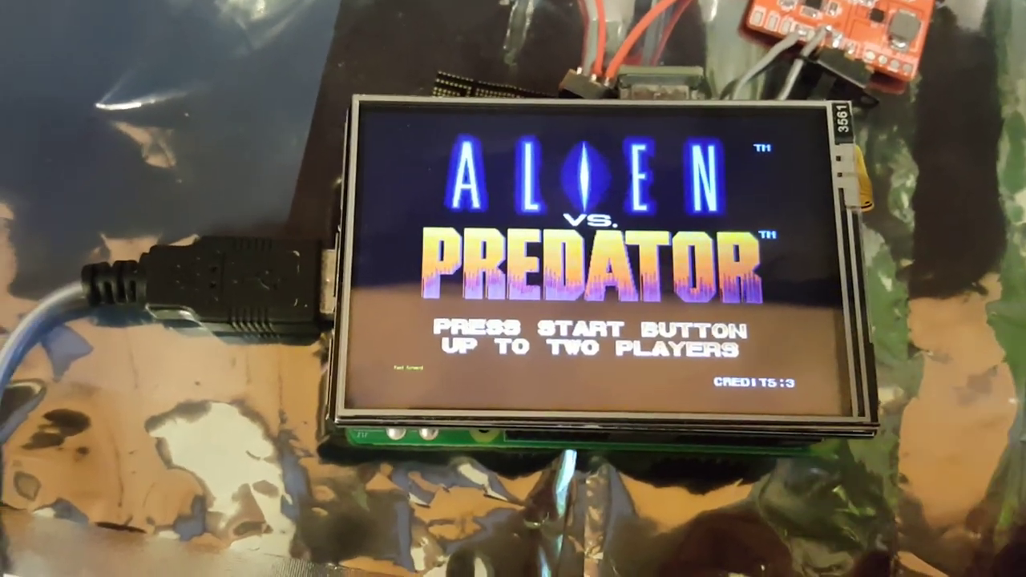
pyautogui.press('1')
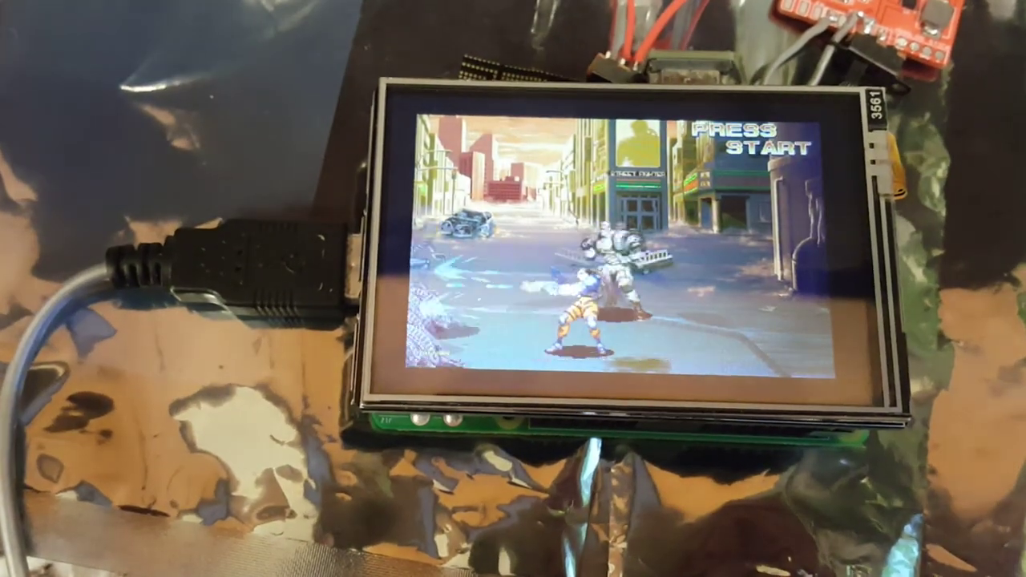